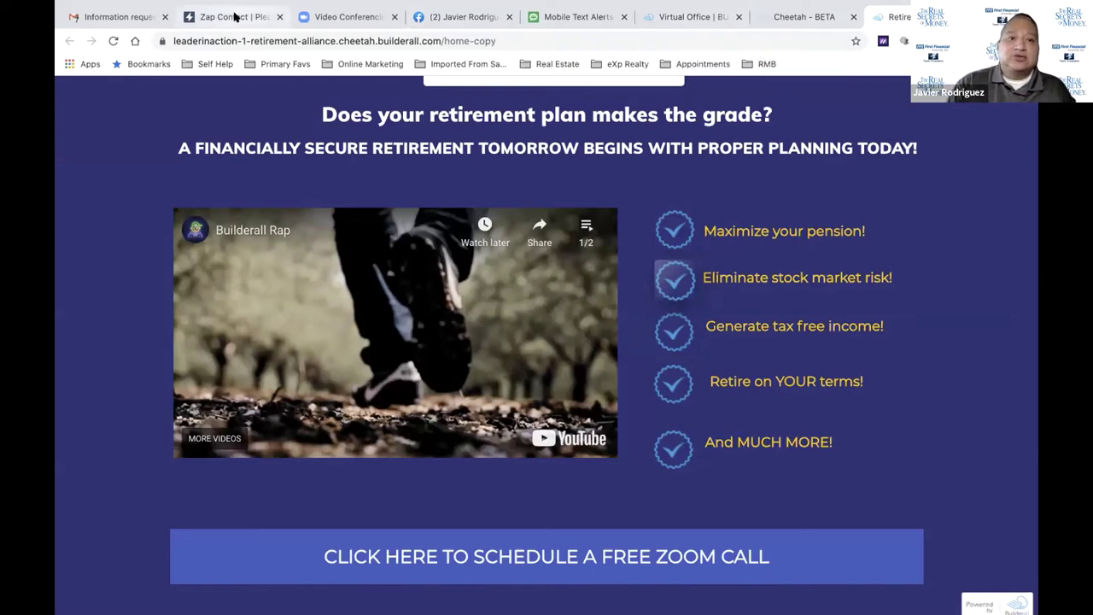
Switch to Zap Contact and open the customer dashboard
click(232, 17)
click(543, 388)
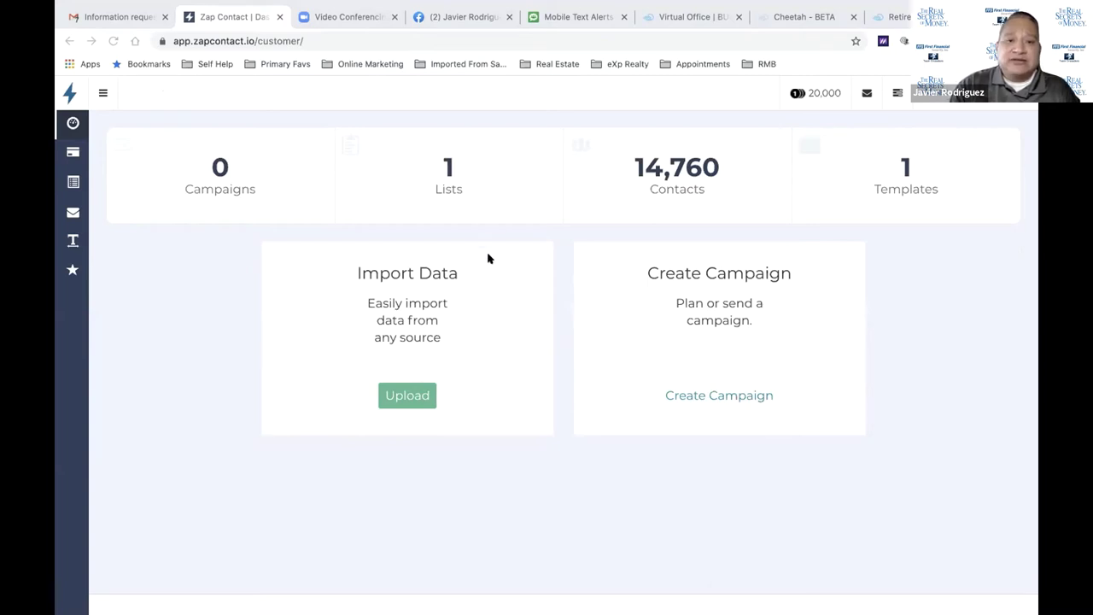
Switch to the California educator email database in Excel and examine its contact records down to the last row and back to the header row
key(super+Tab)
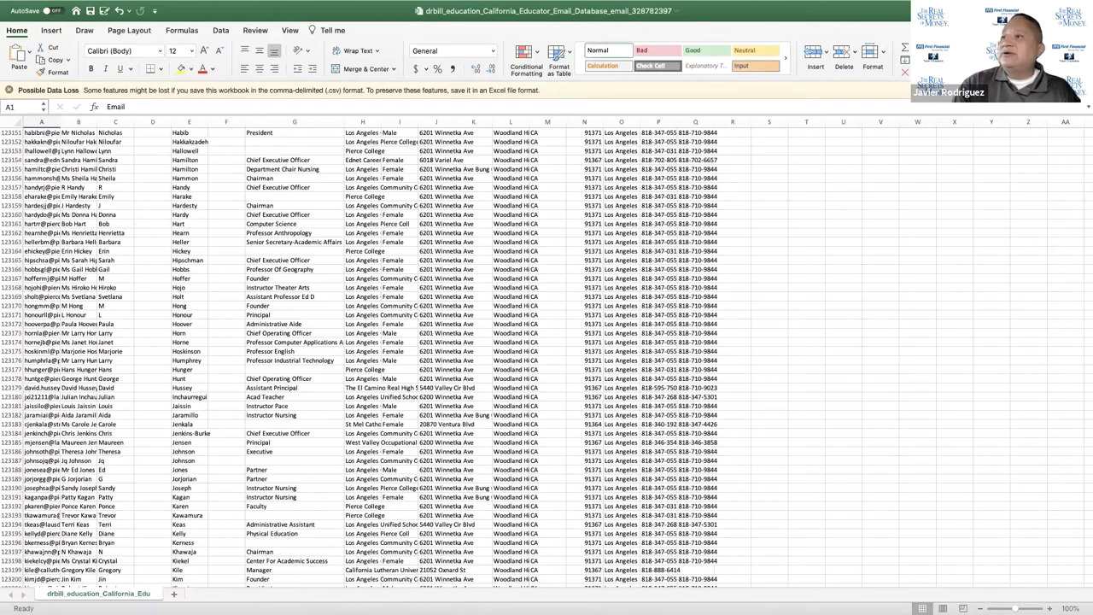
scroll(55, 281, up, 20)
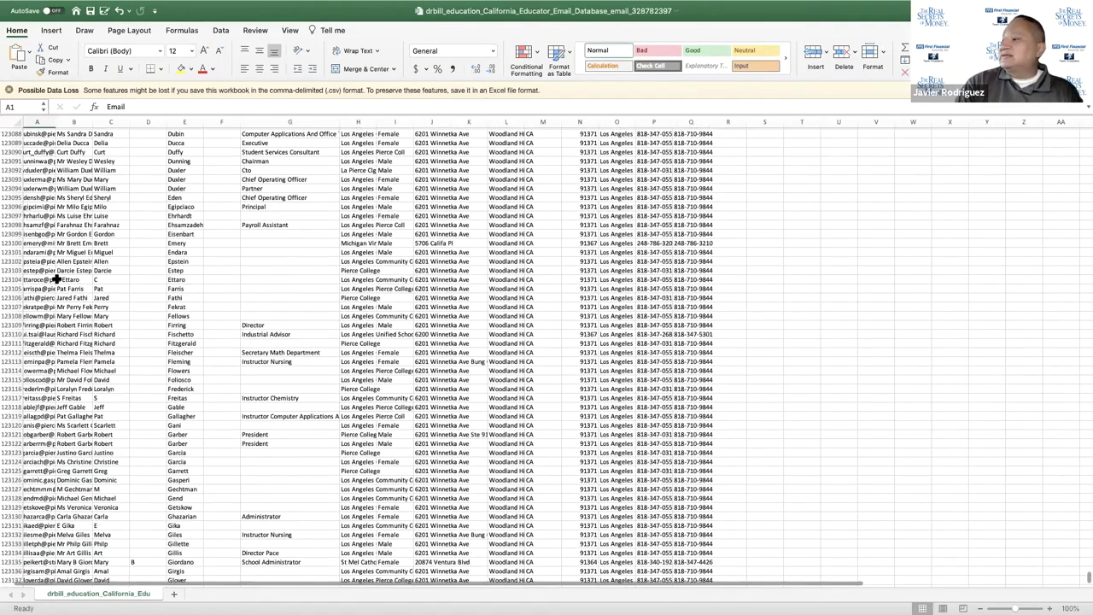
scroll(55, 280, down, 20)
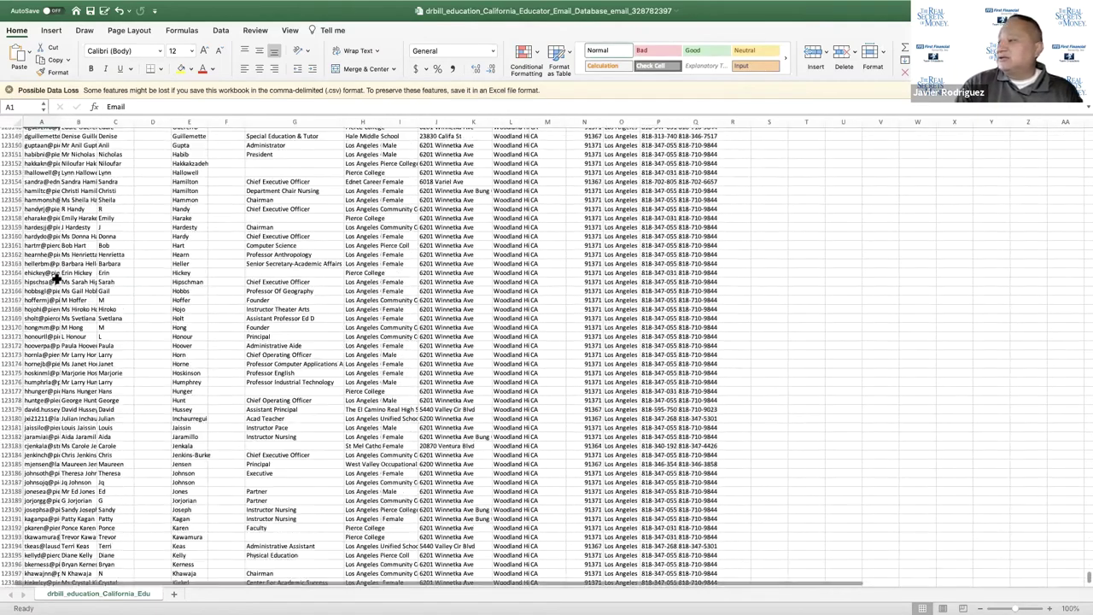
scroll(55, 277, down, 20)
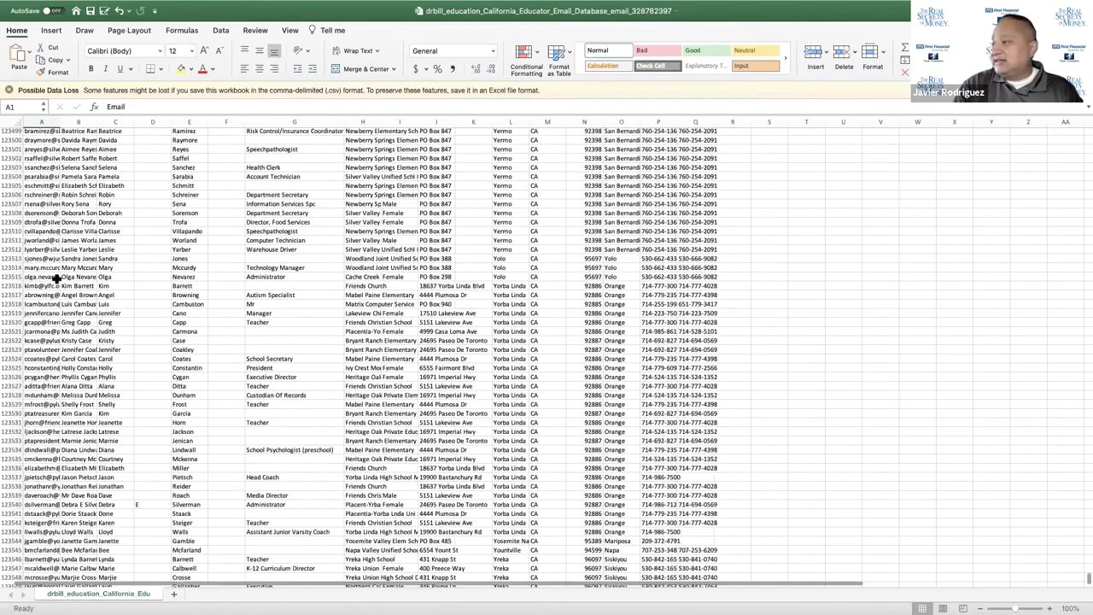
scroll(54, 277, down, 20)
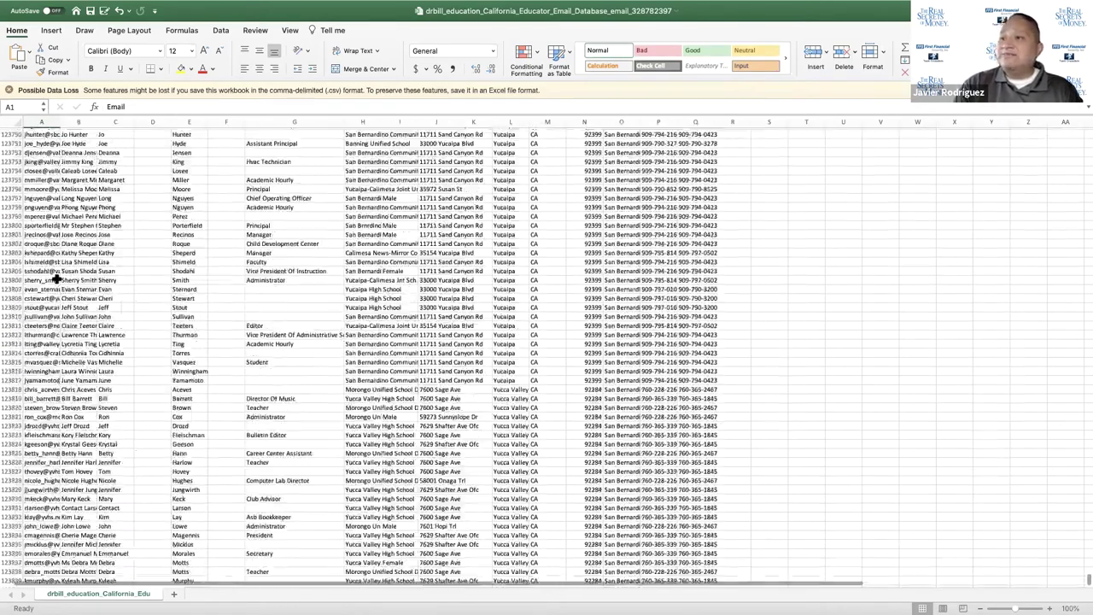
scroll(55, 278, down, 20)
scroll(55, 278, up, 10)
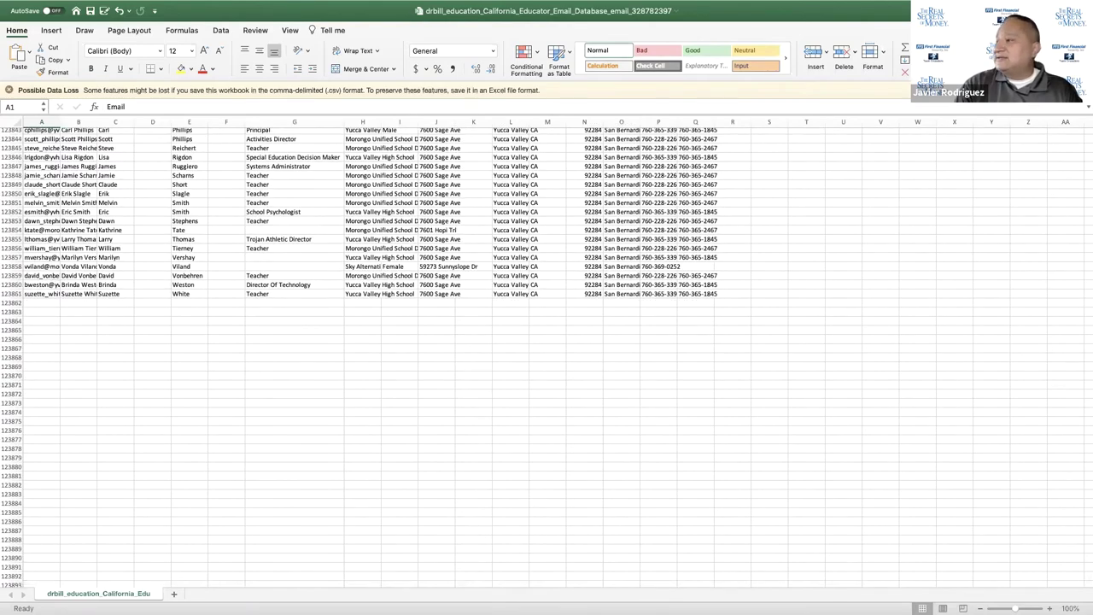
scroll(971, 470, up, 15)
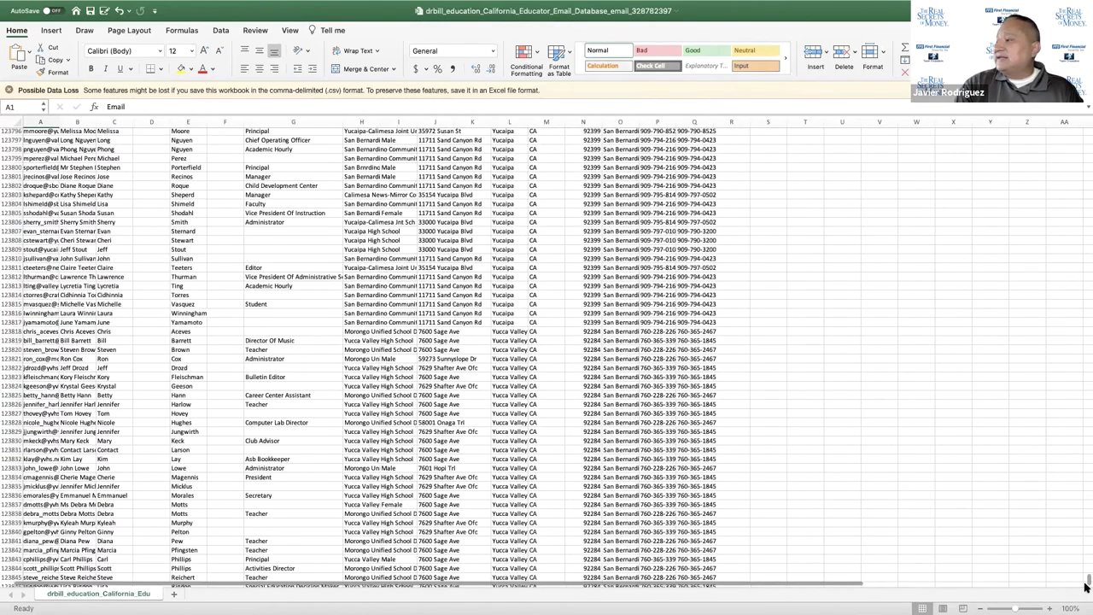
drag(1086, 586, 1086, 135)
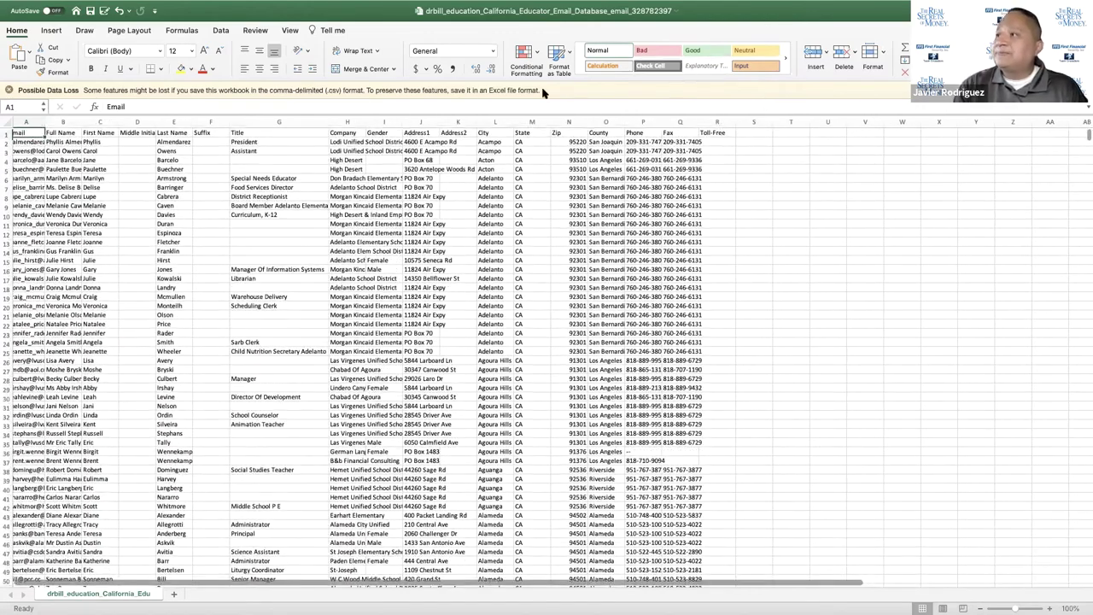
Sort the whole contact list by the Company column in ascending order, expanding the selection to the neighbouring columns
click(495, 123)
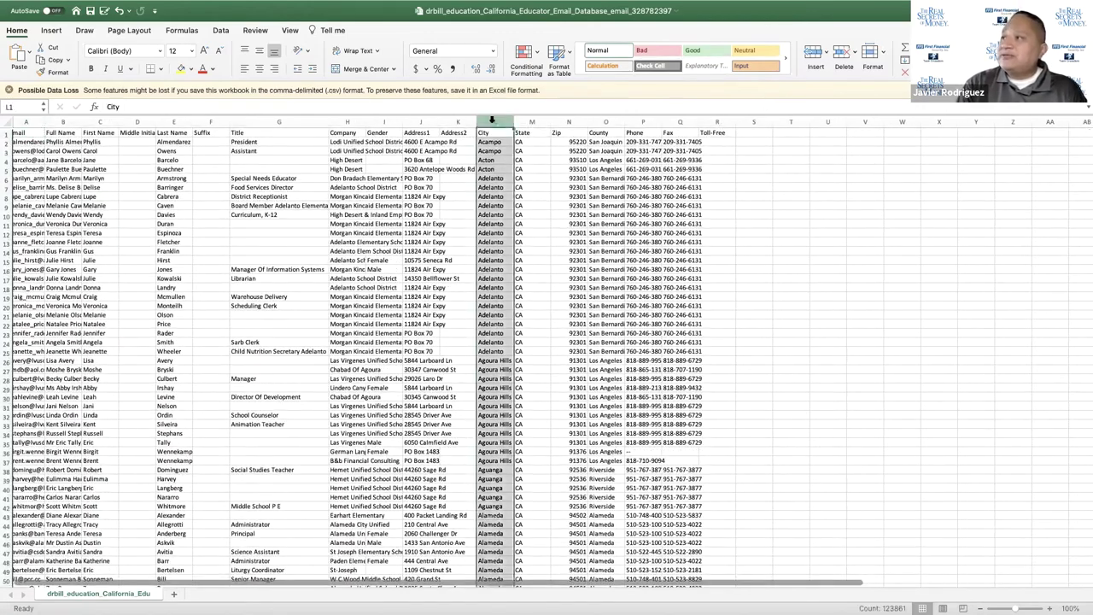
click(344, 122)
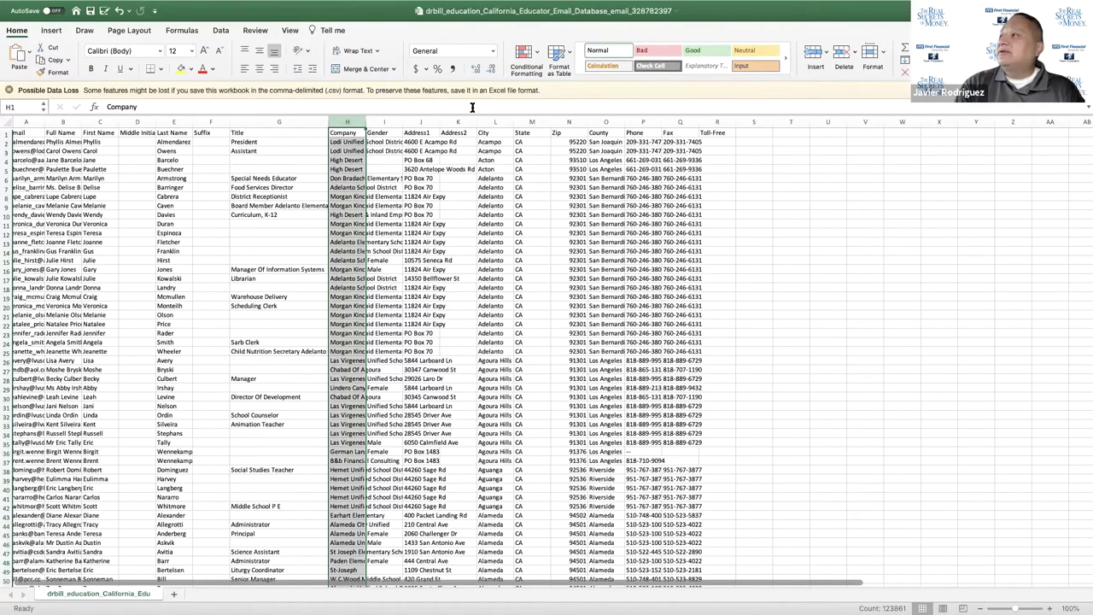
click(221, 30)
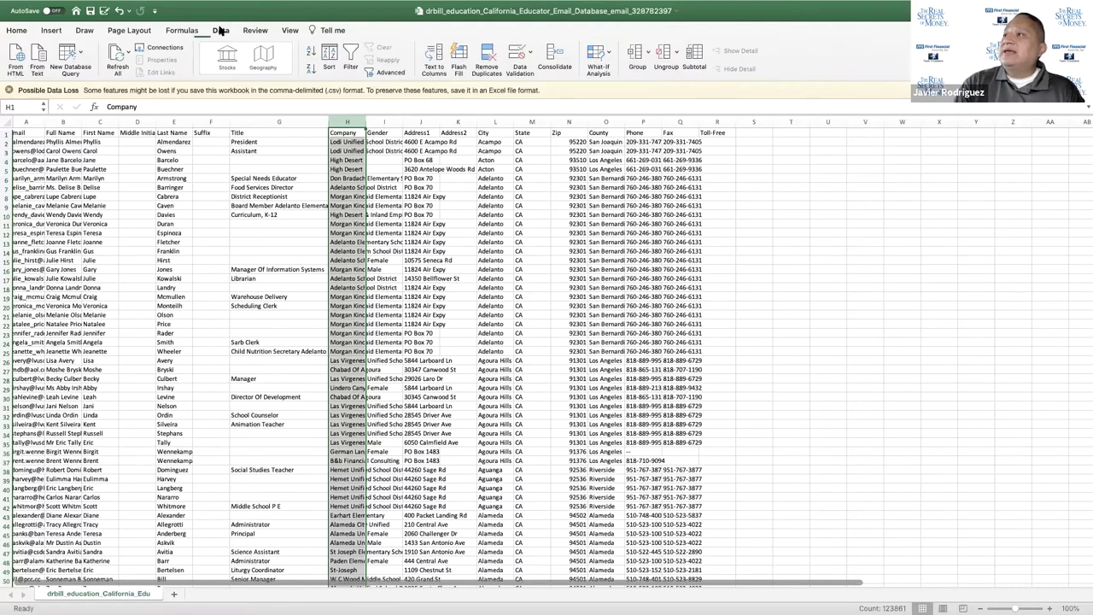
click(310, 53)
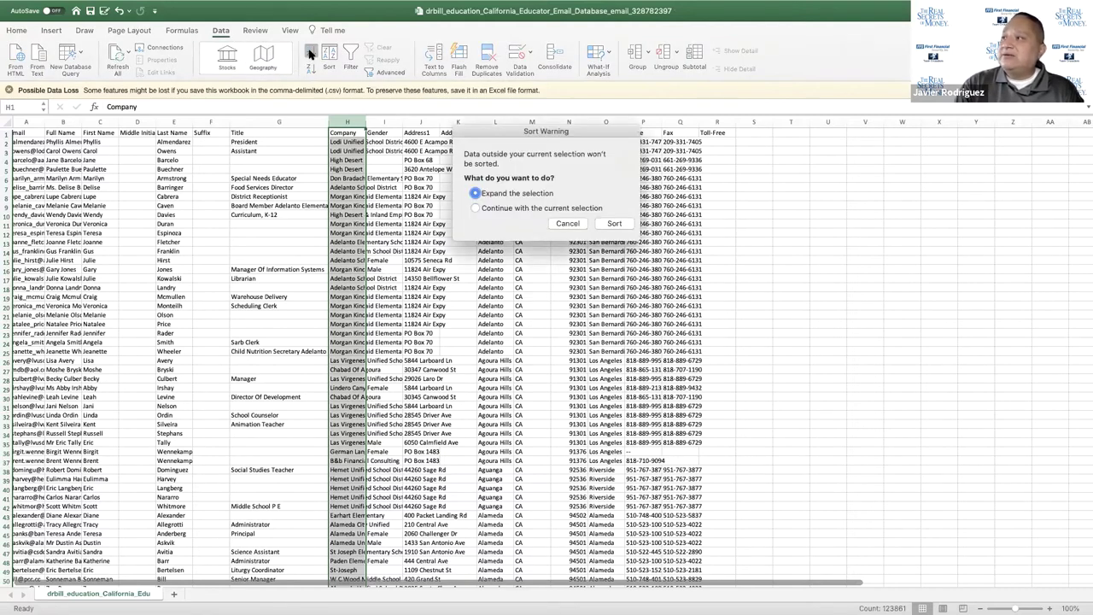
click(614, 225)
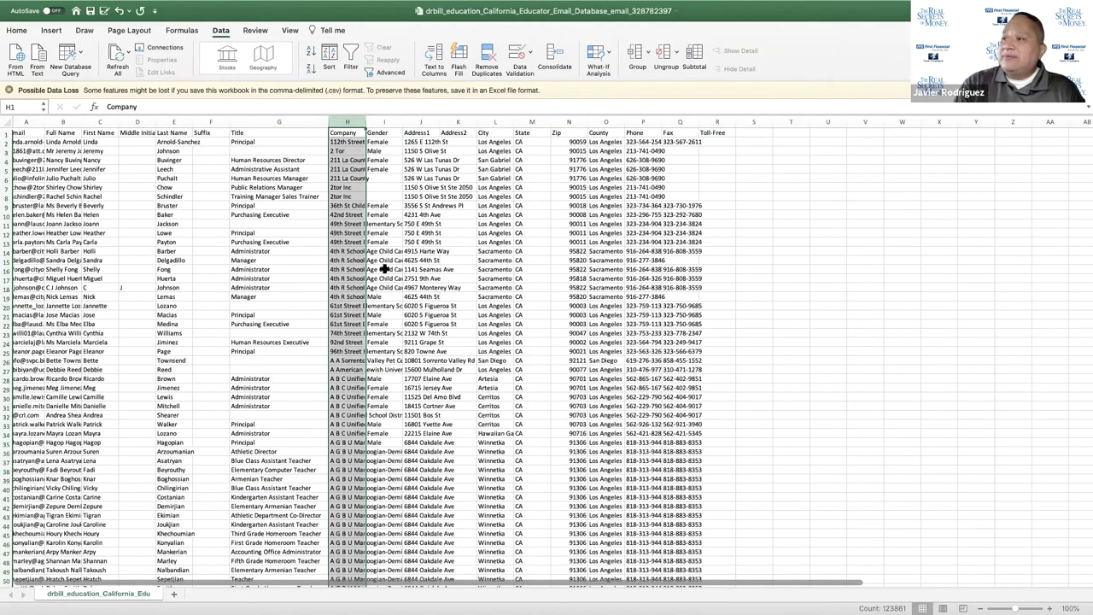
Examine the first few hundred rows of the sorted list to see how contacts are grouped by school or company
scroll(386, 269, down, 2)
scroll(385, 269, down, 20)
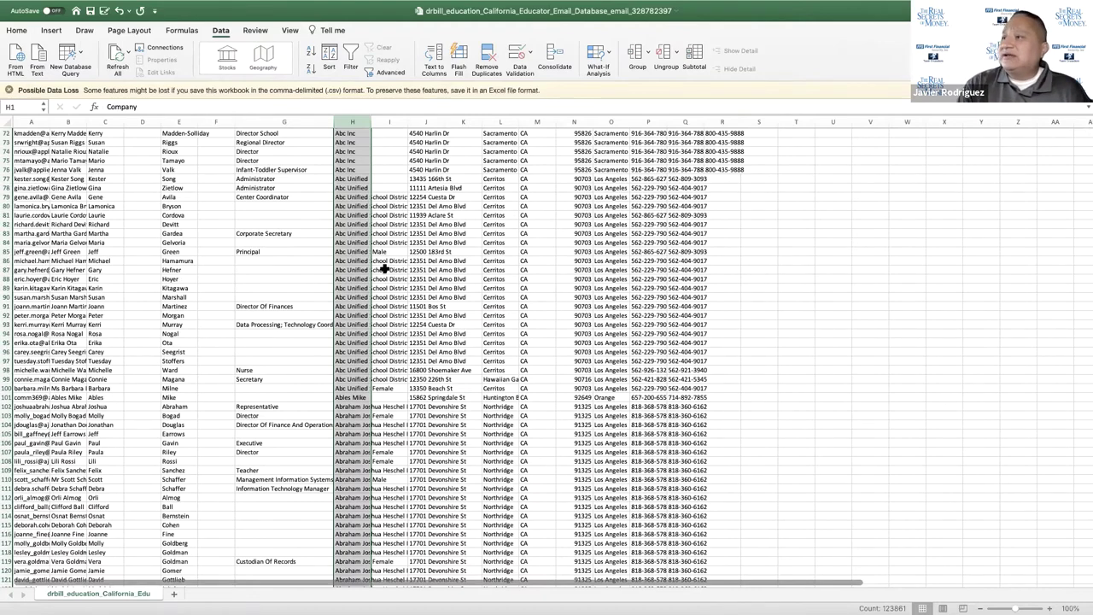
scroll(385, 269, down, 5)
scroll(386, 269, down, 20)
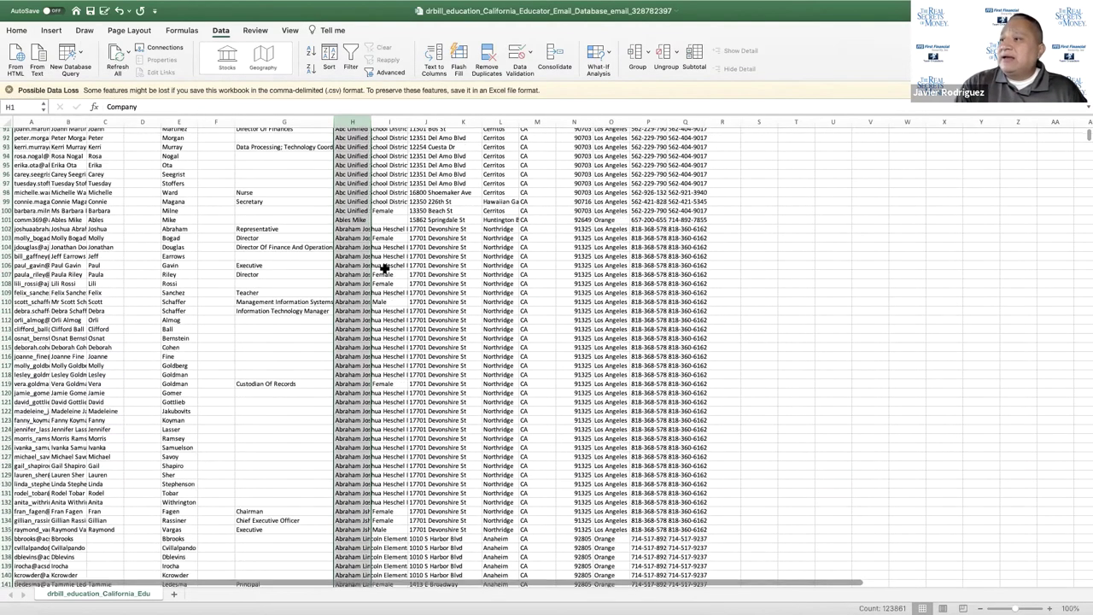
scroll(385, 269, down, 20)
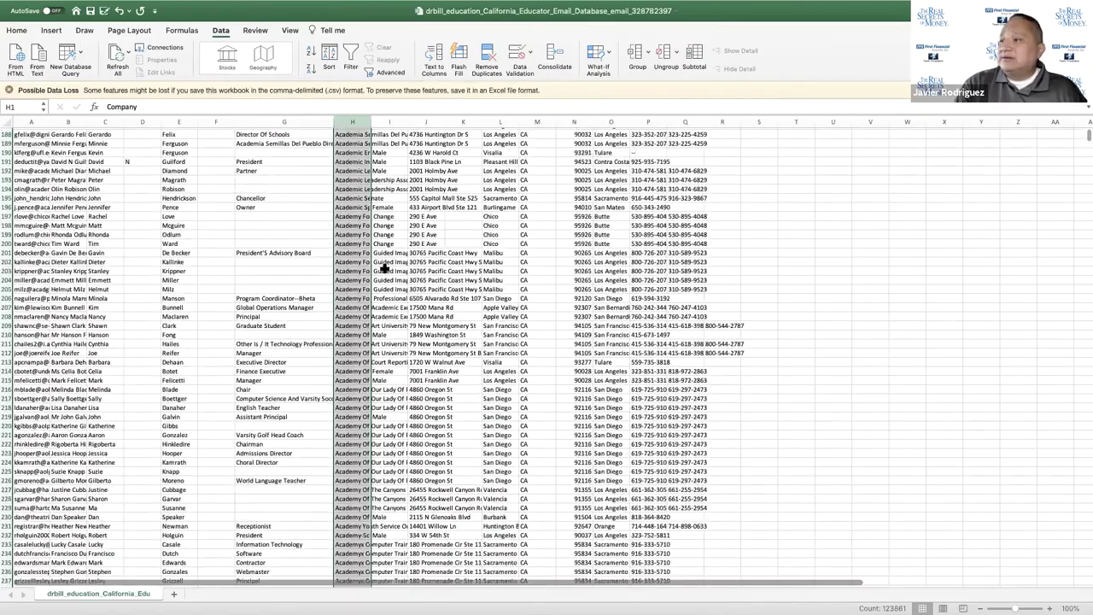
scroll(385, 269, down, 13)
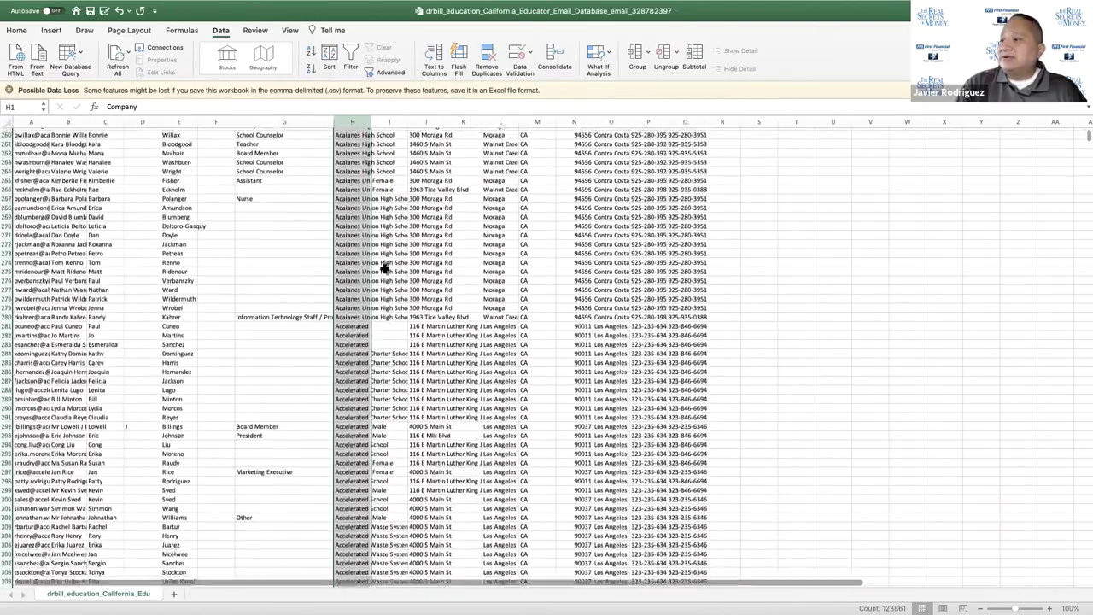
Enlarge the sheet to 400% and examine the job titles and school names listed in the Title and Company columns
ctrl+scroll(278, 293, up, 10)
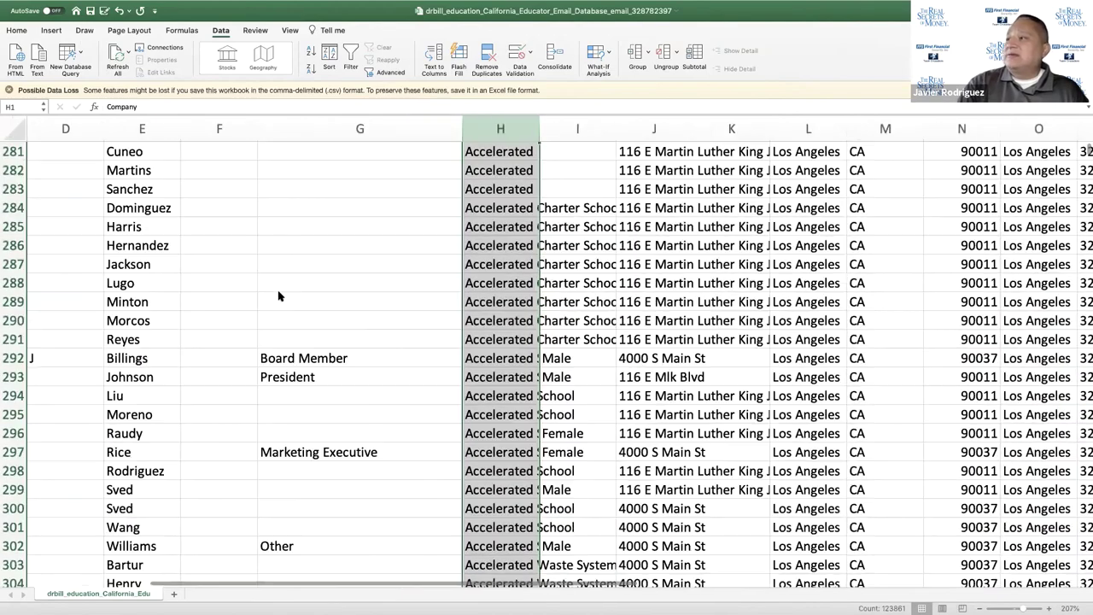
ctrl+scroll(278, 295, up, 12)
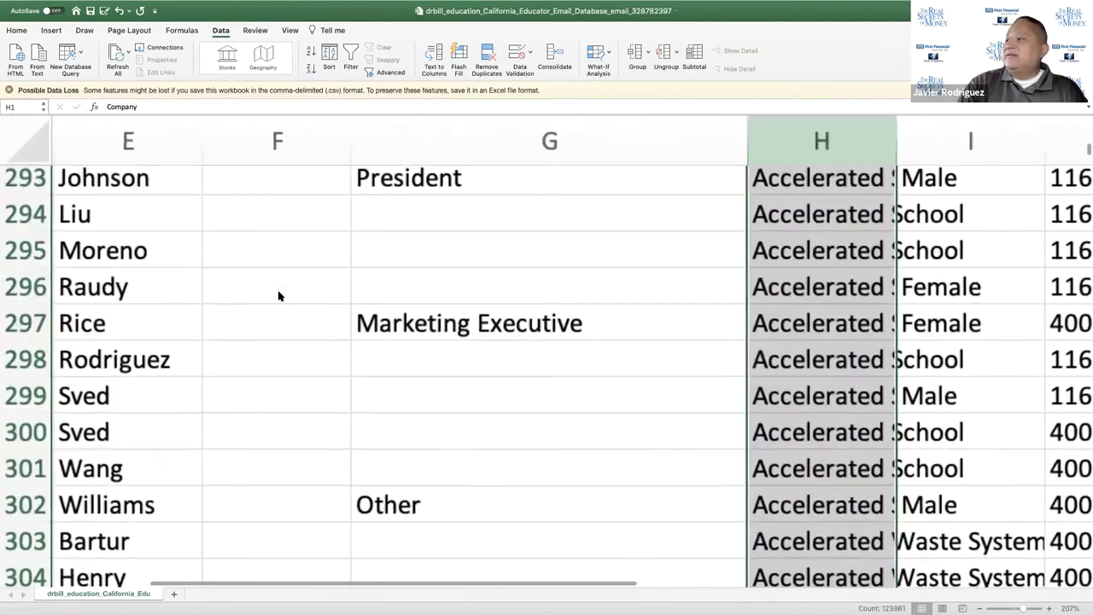
scroll(278, 296, down, 5)
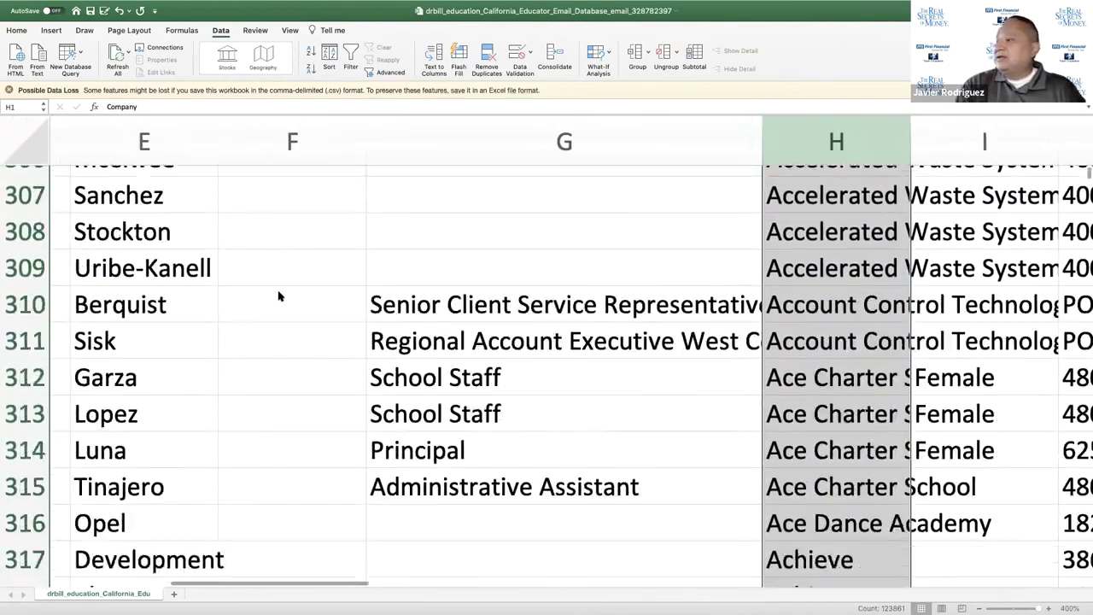
scroll(278, 296, right, 2)
scroll(279, 295, down, 5)
scroll(278, 296, down, 6)
scroll(279, 295, left, 1)
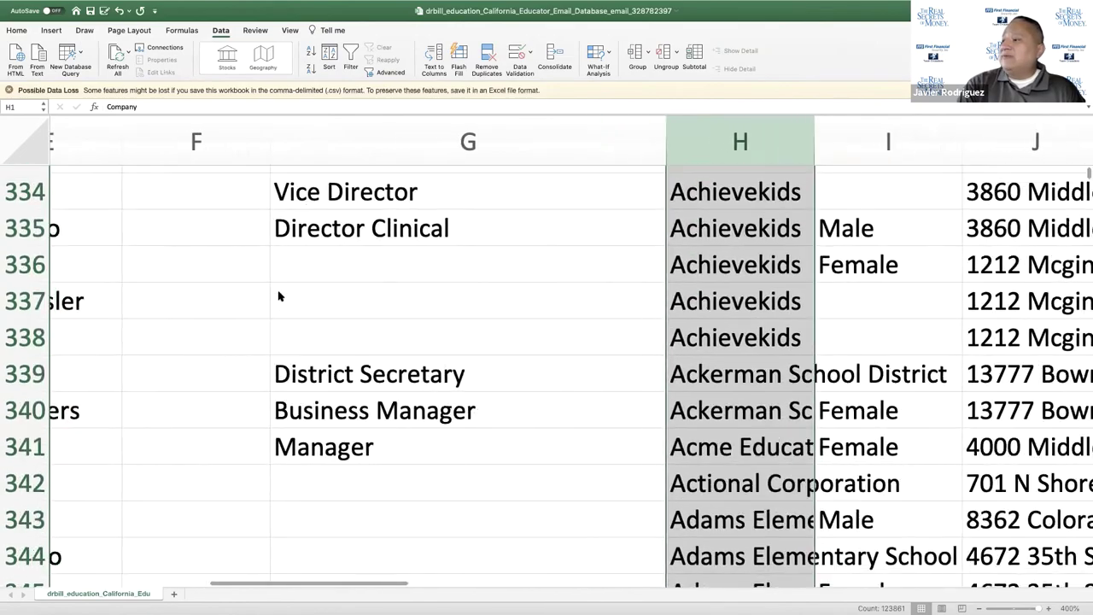
scroll(278, 295, right, 2)
scroll(279, 296, down, 4)
scroll(279, 295, down, 3)
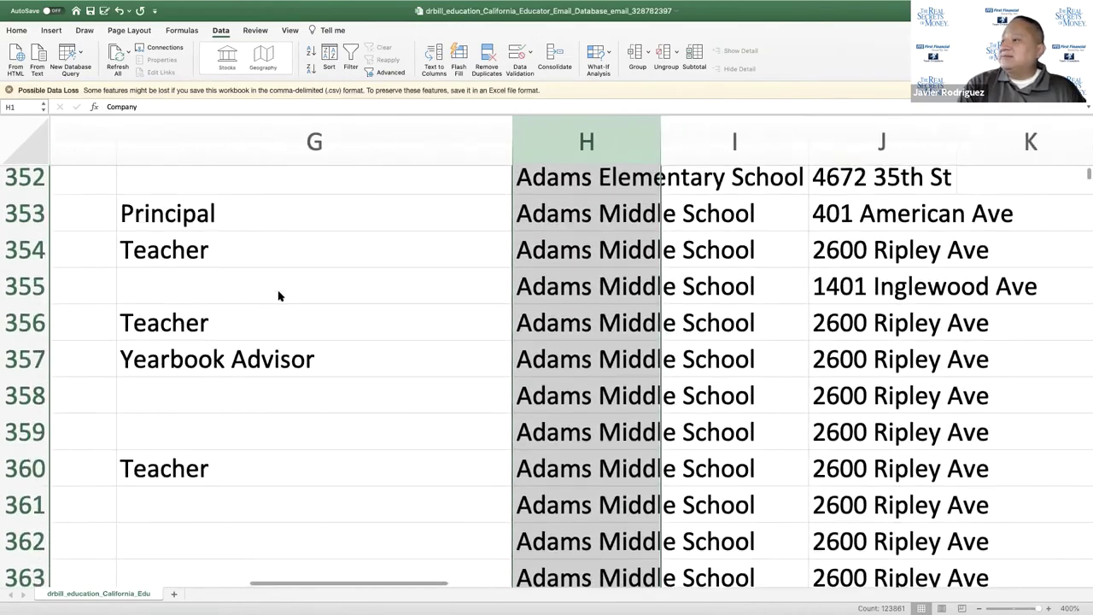
scroll(279, 295, down, 7)
scroll(278, 296, left, 2)
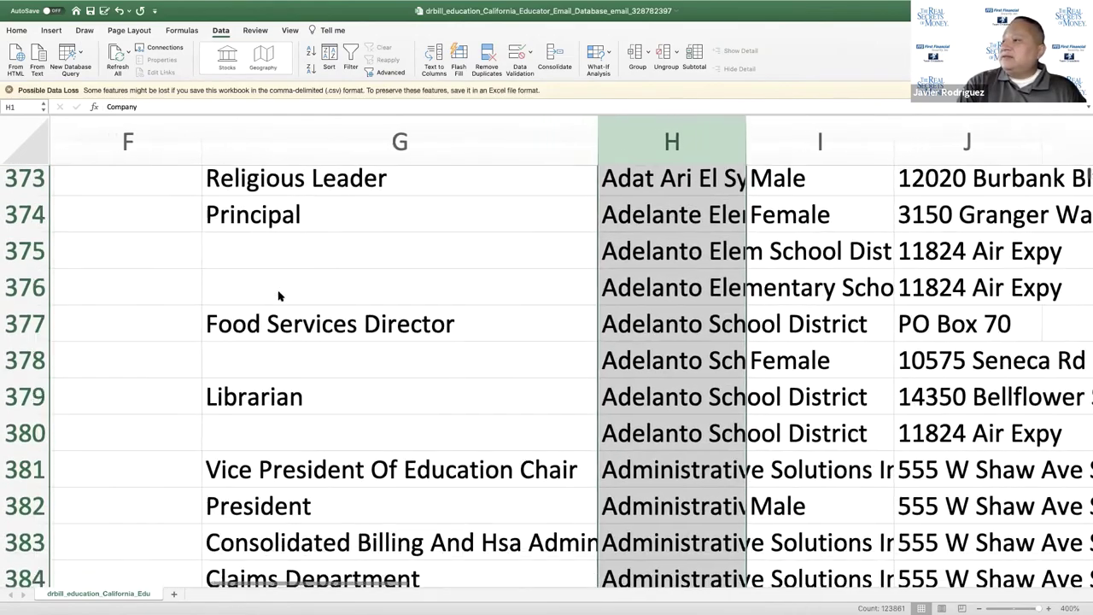
scroll(279, 296, down, 15)
scroll(278, 295, left, 2)
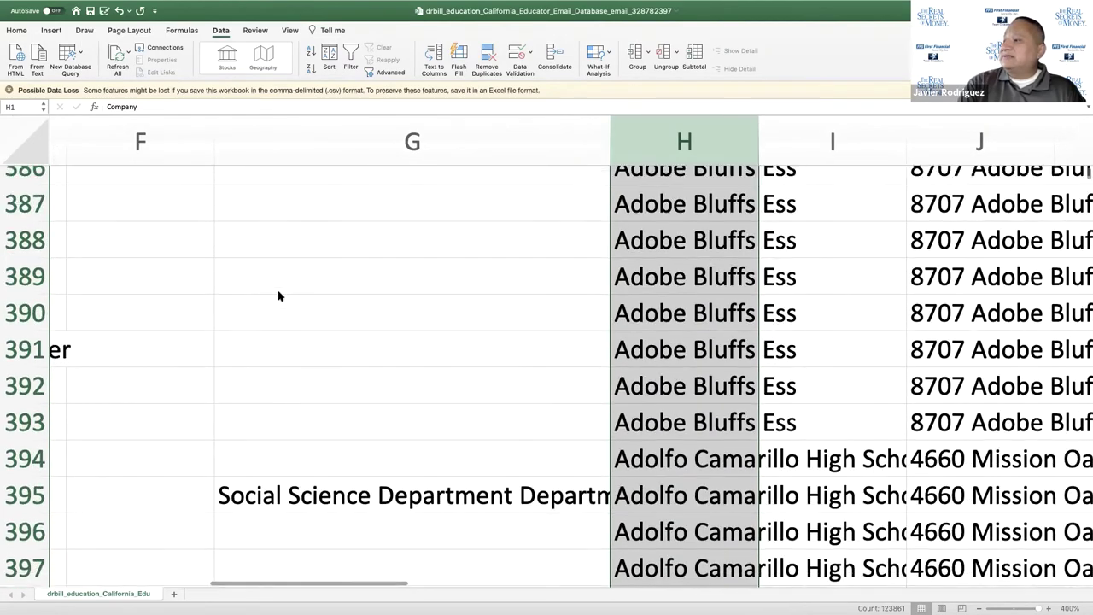
scroll(279, 296, down, 13)
scroll(279, 296, left, 1)
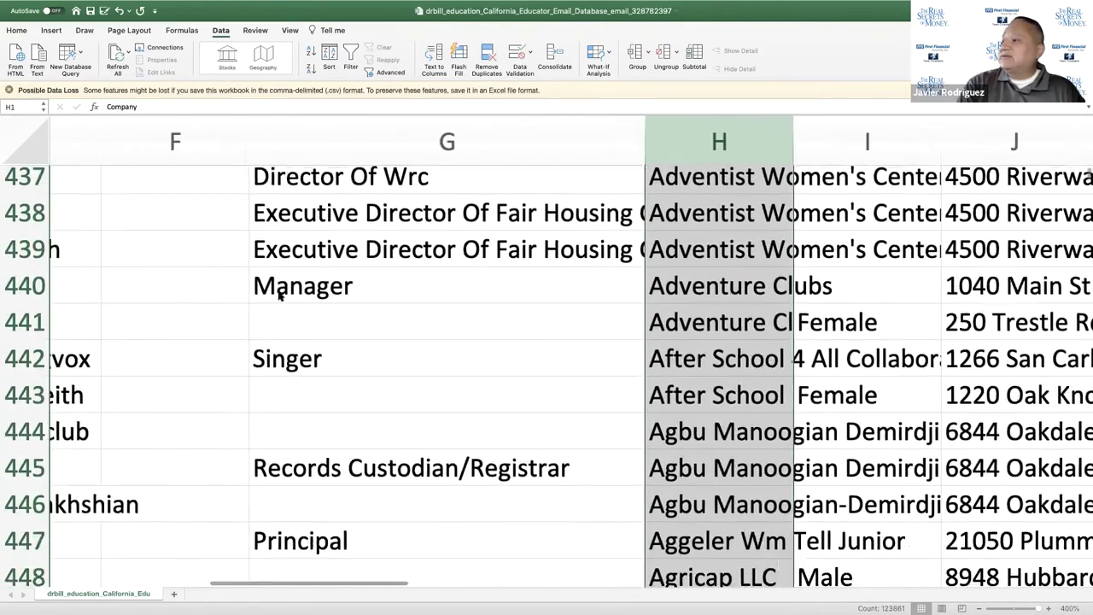
scroll(279, 296, down, 15)
scroll(278, 296, left, 2)
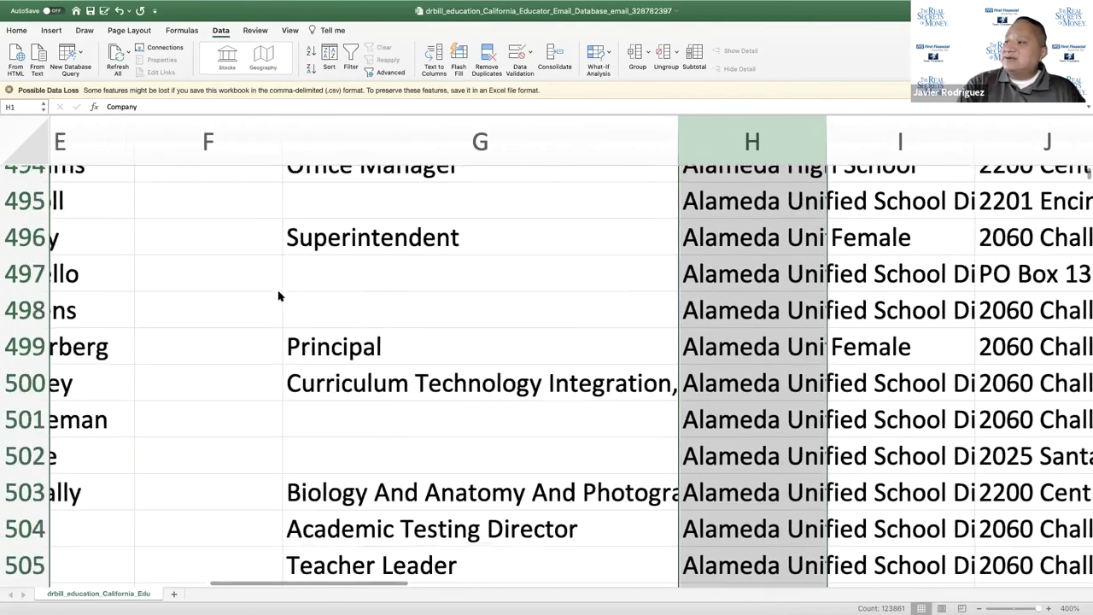
scroll(279, 295, down, 20)
scroll(279, 296, left, 1)
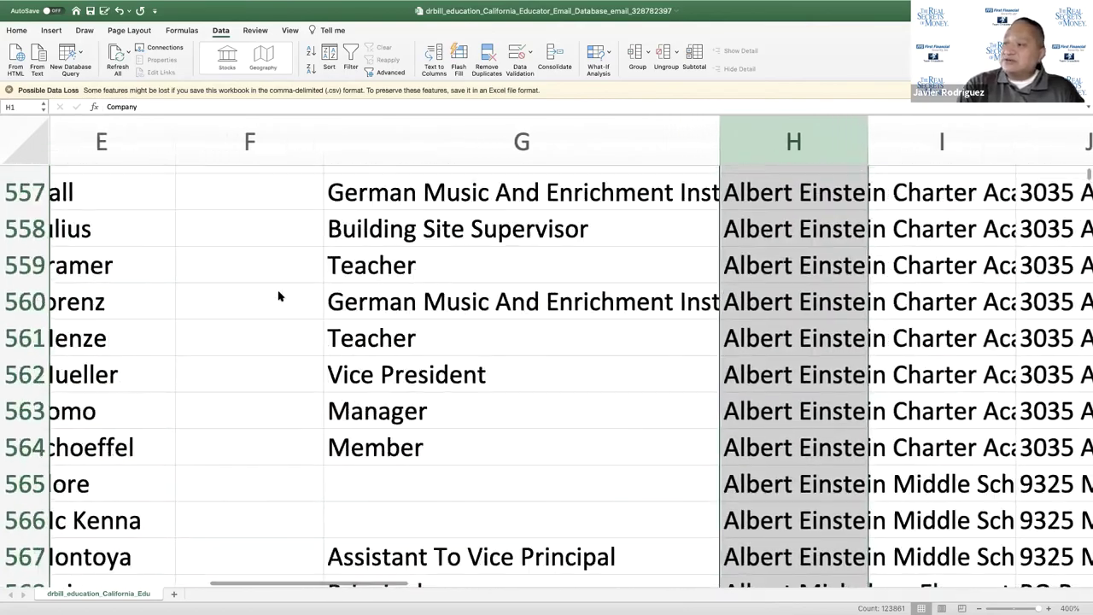
scroll(279, 296, down, 20)
scroll(278, 296, left, 1)
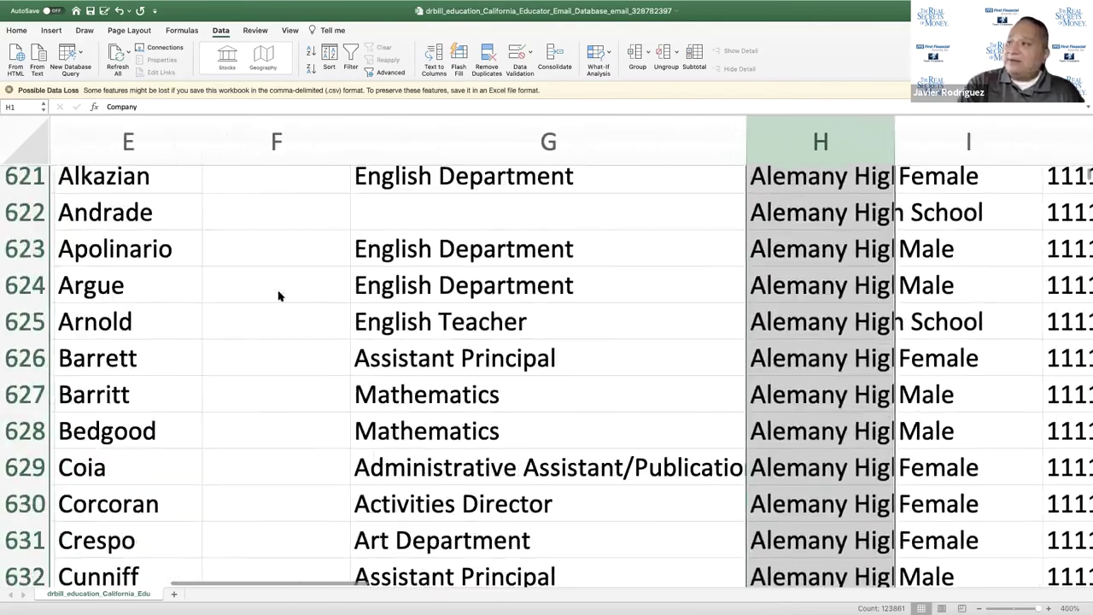
scroll(279, 295, down, 20)
scroll(278, 296, left, 2)
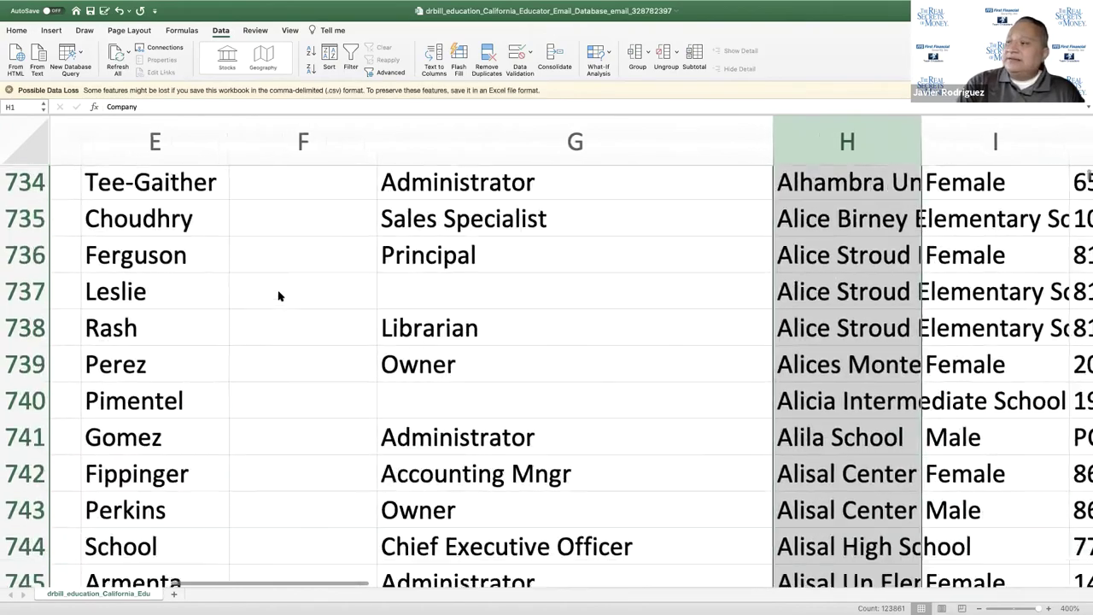
scroll(279, 296, down, 1)
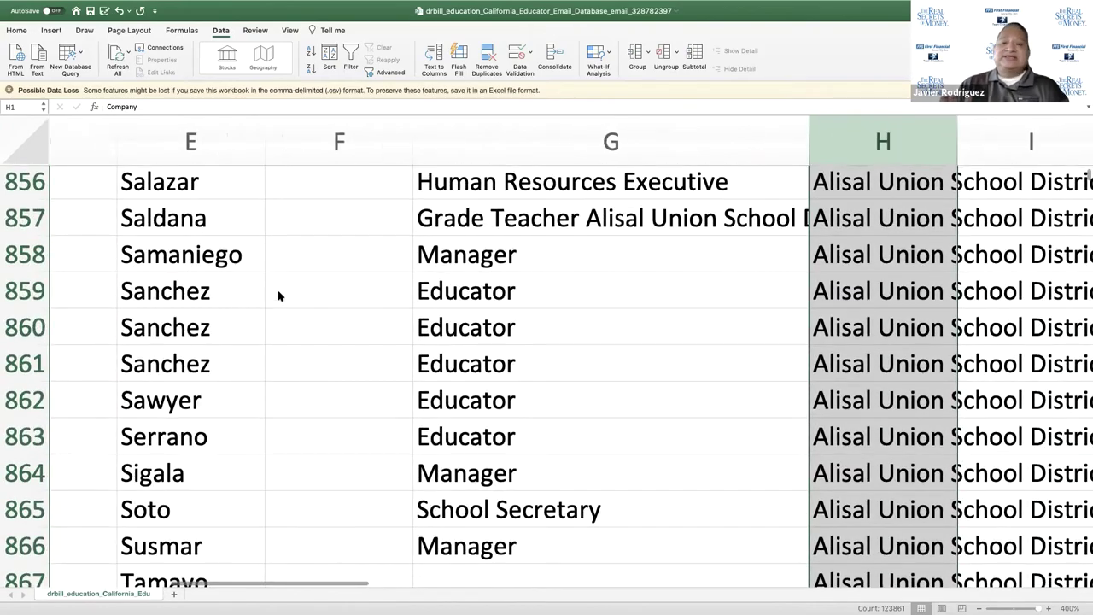